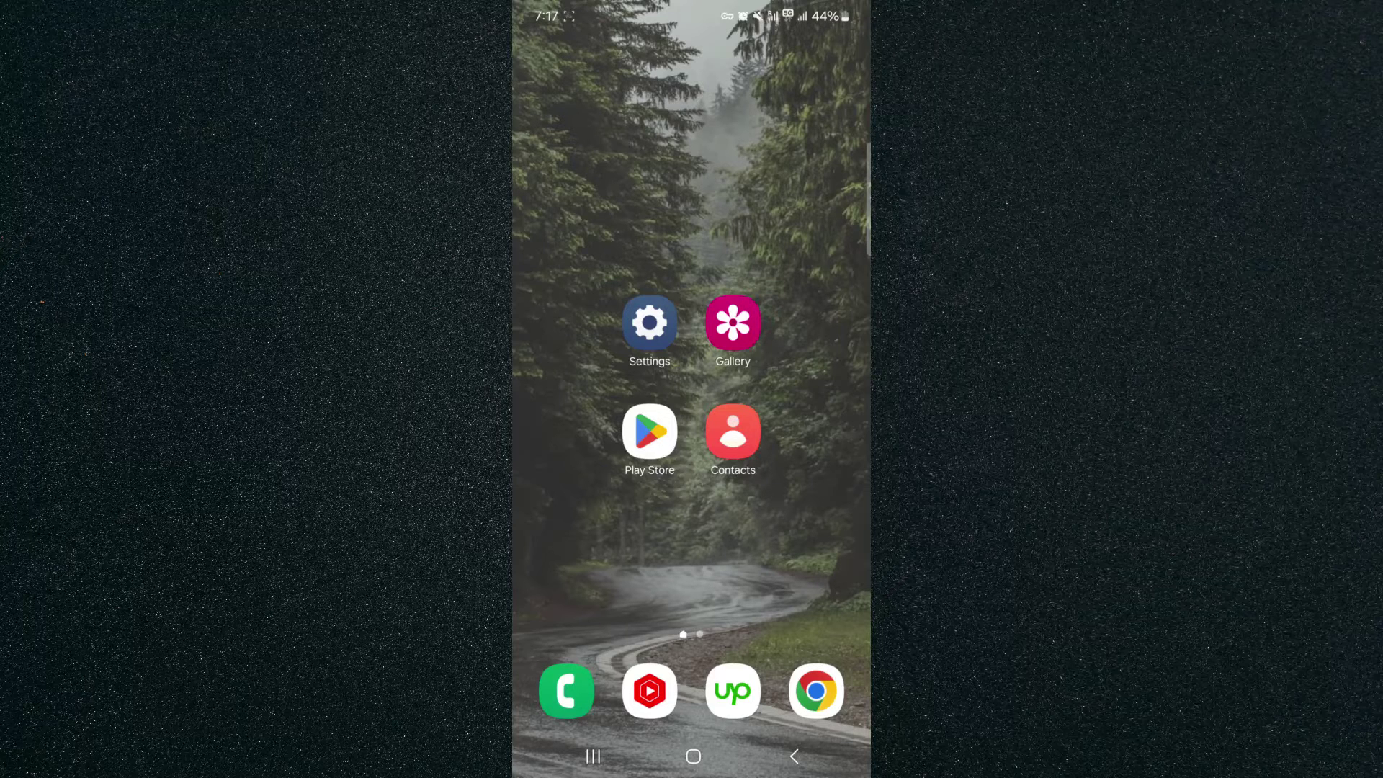
Step: Open Settings and go to the Lock screen page
{"action": "left_click", "coordinate": [649, 324]}
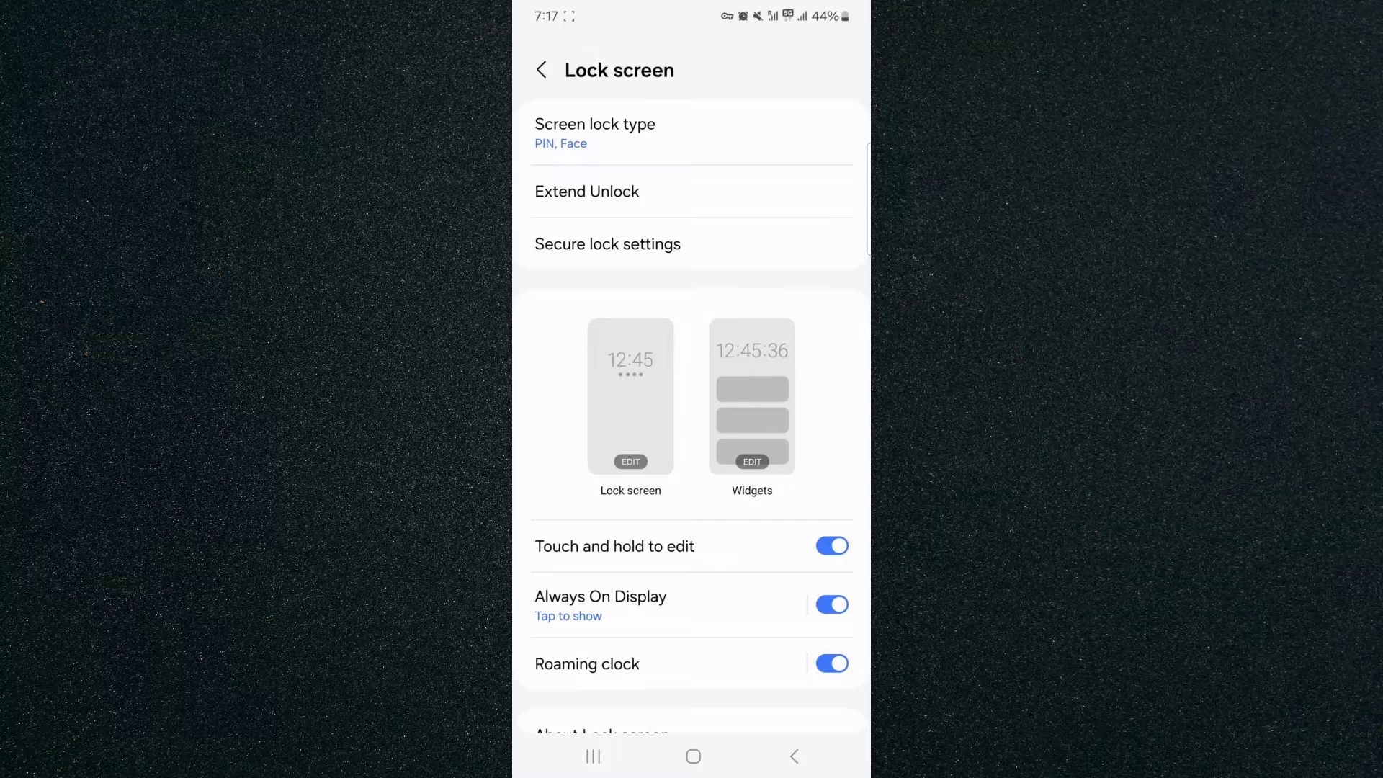
{"action": "left_click_drag", "start_coordinate": [654, 437], "coordinate": [656, 423]}
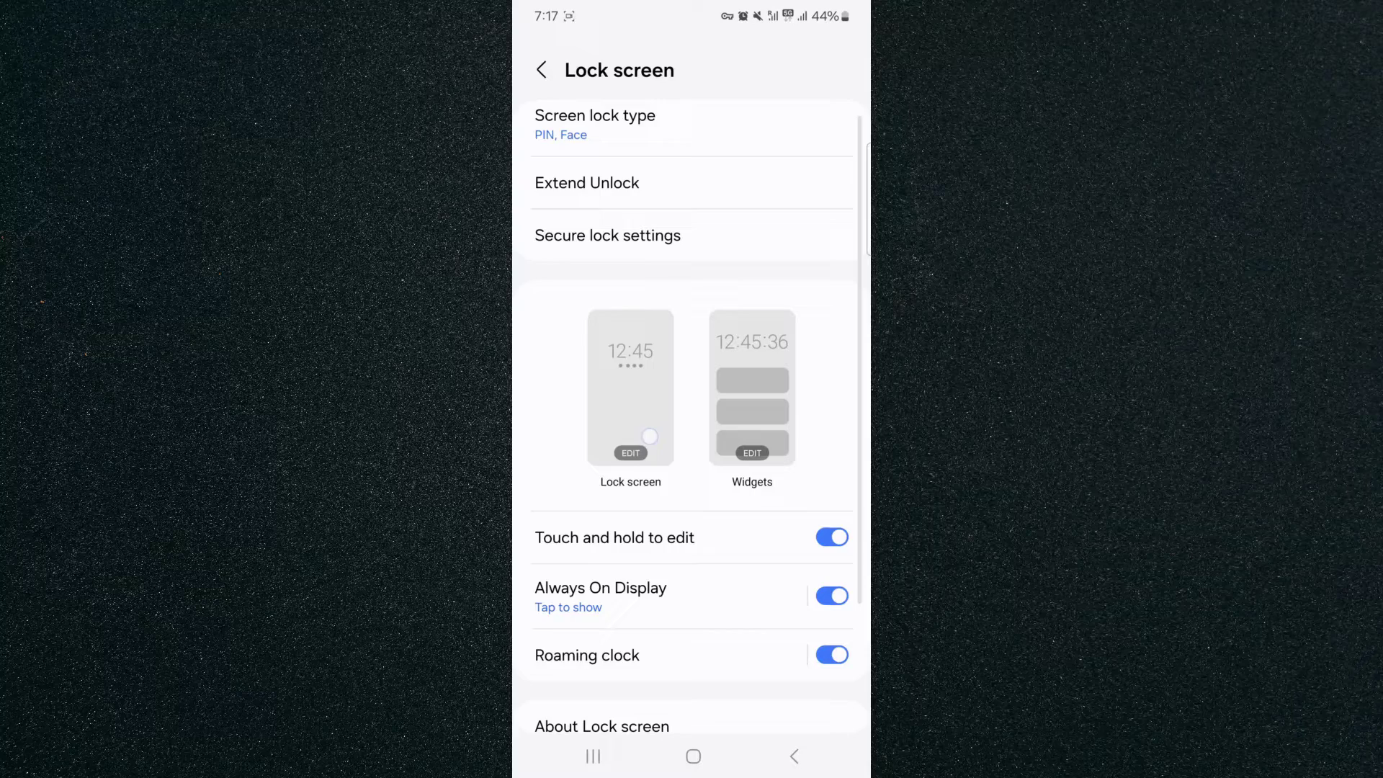
Step: Enter the lock screen editor from the Lock screen preview
{"action": "left_click", "coordinate": [656, 424]}
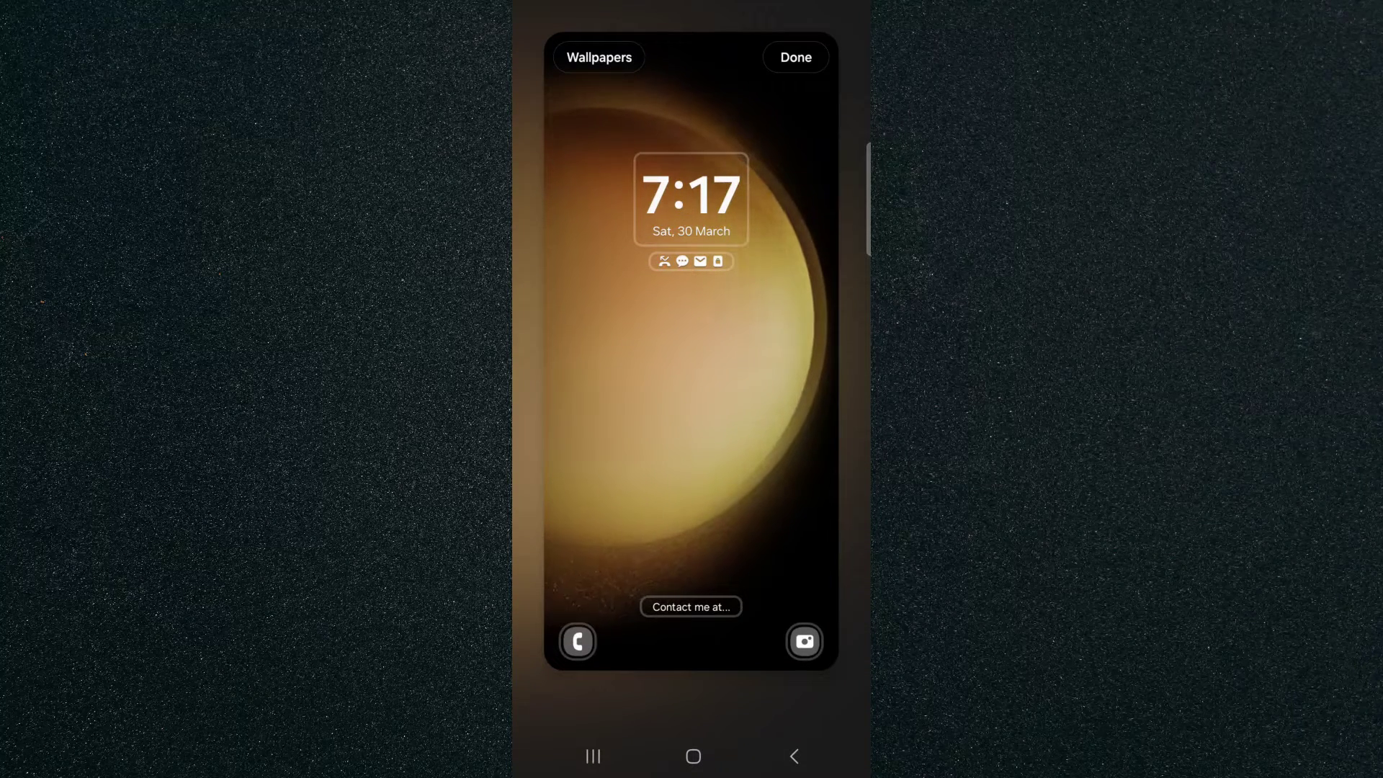
{"action": "left_click", "coordinate": [584, 198]}
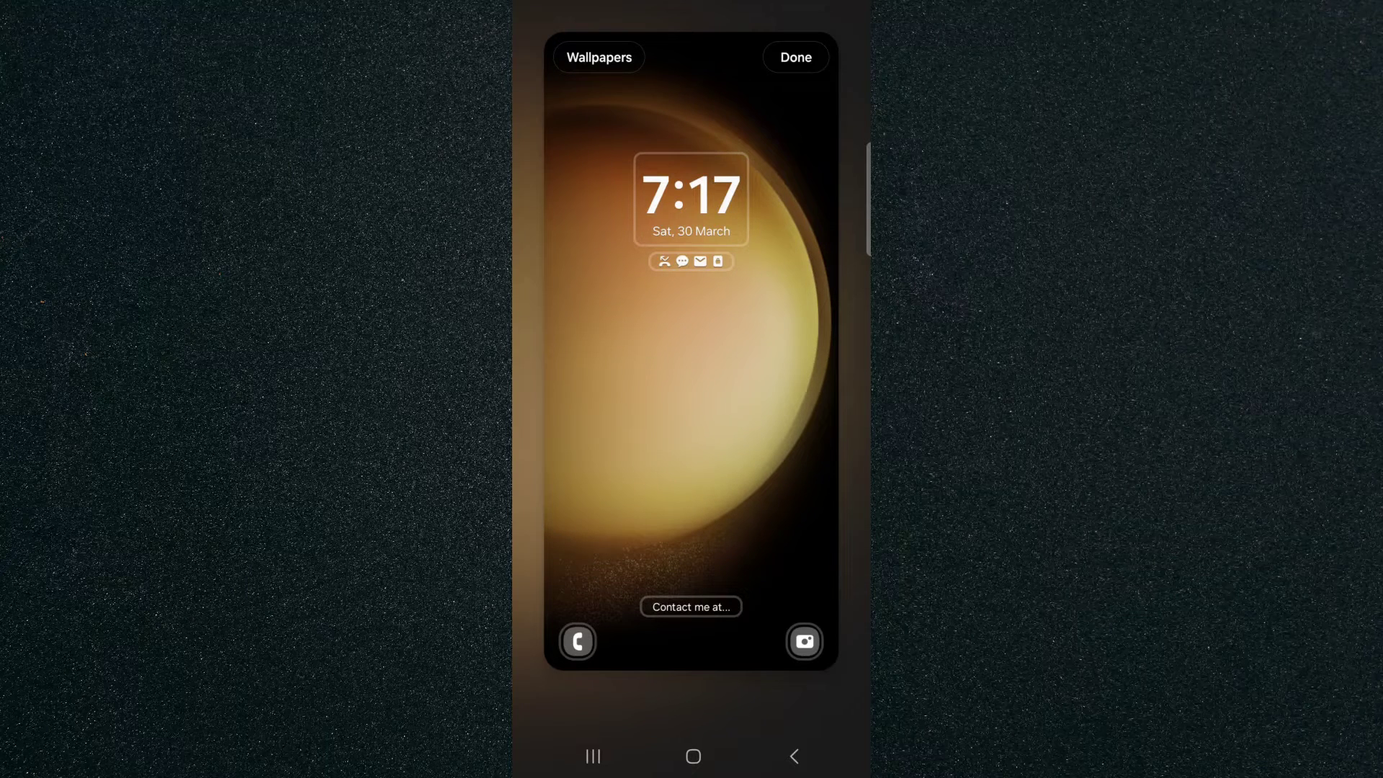
Step: Set the bottom-right camera shortcut to No app
{"action": "left_click", "coordinate": [805, 640]}
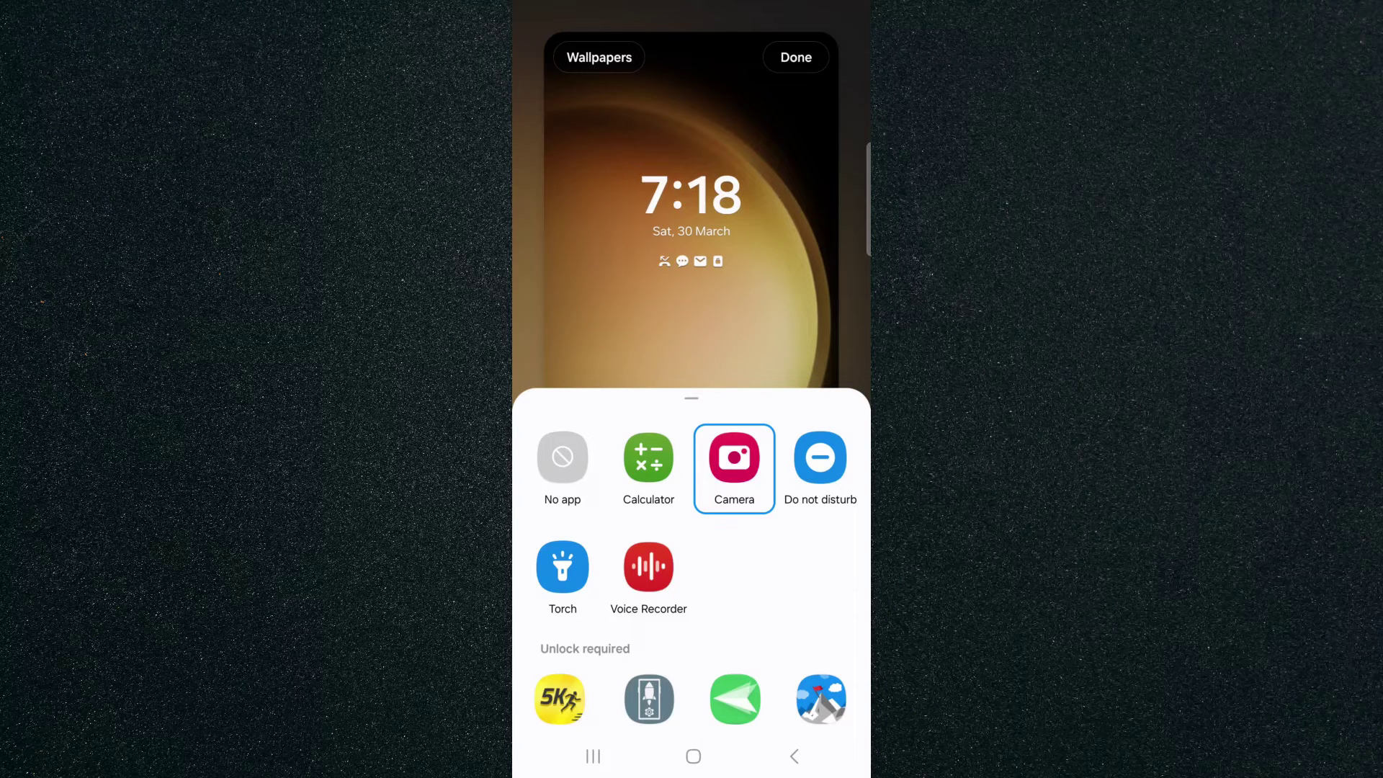
{"action": "left_click", "coordinate": [563, 466]}
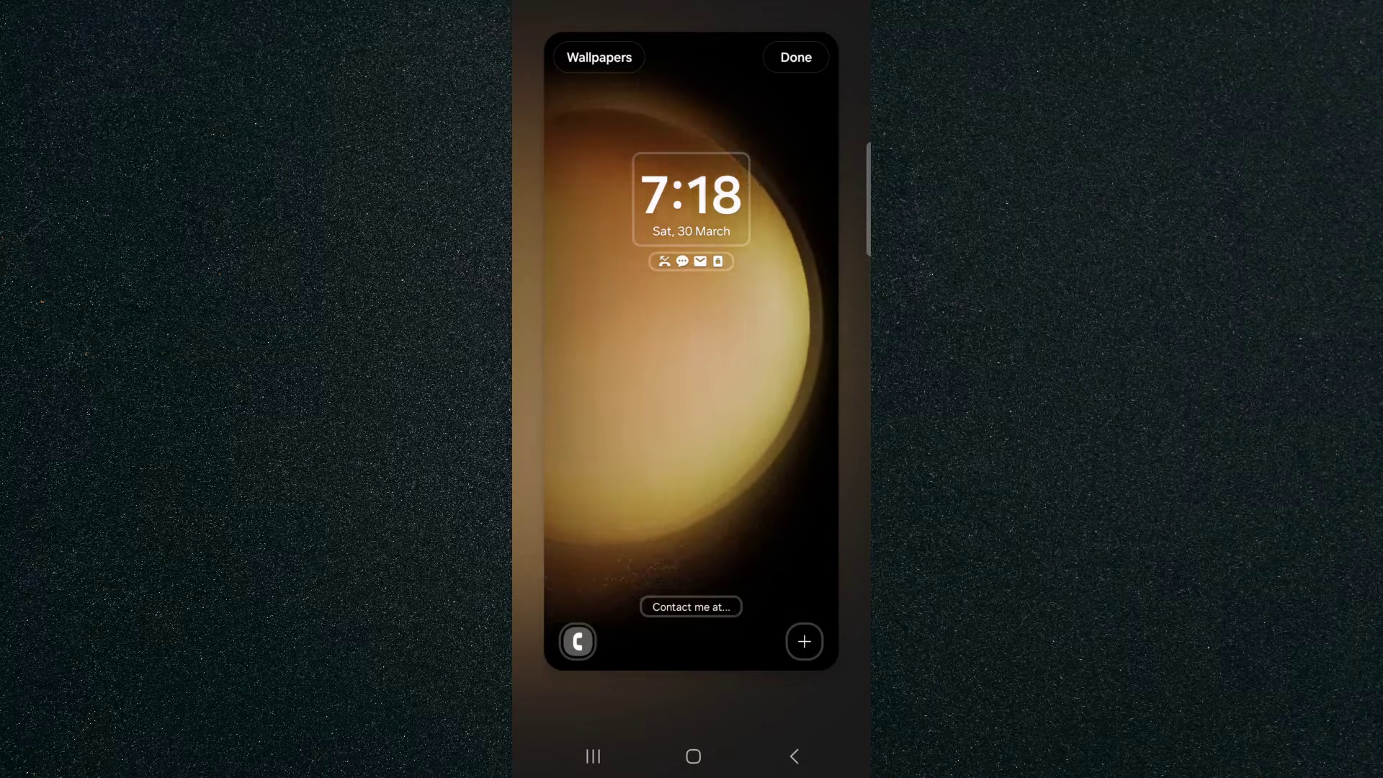
Step: Save the lock screen edits with Done
{"action": "left_click", "coordinate": [796, 57]}
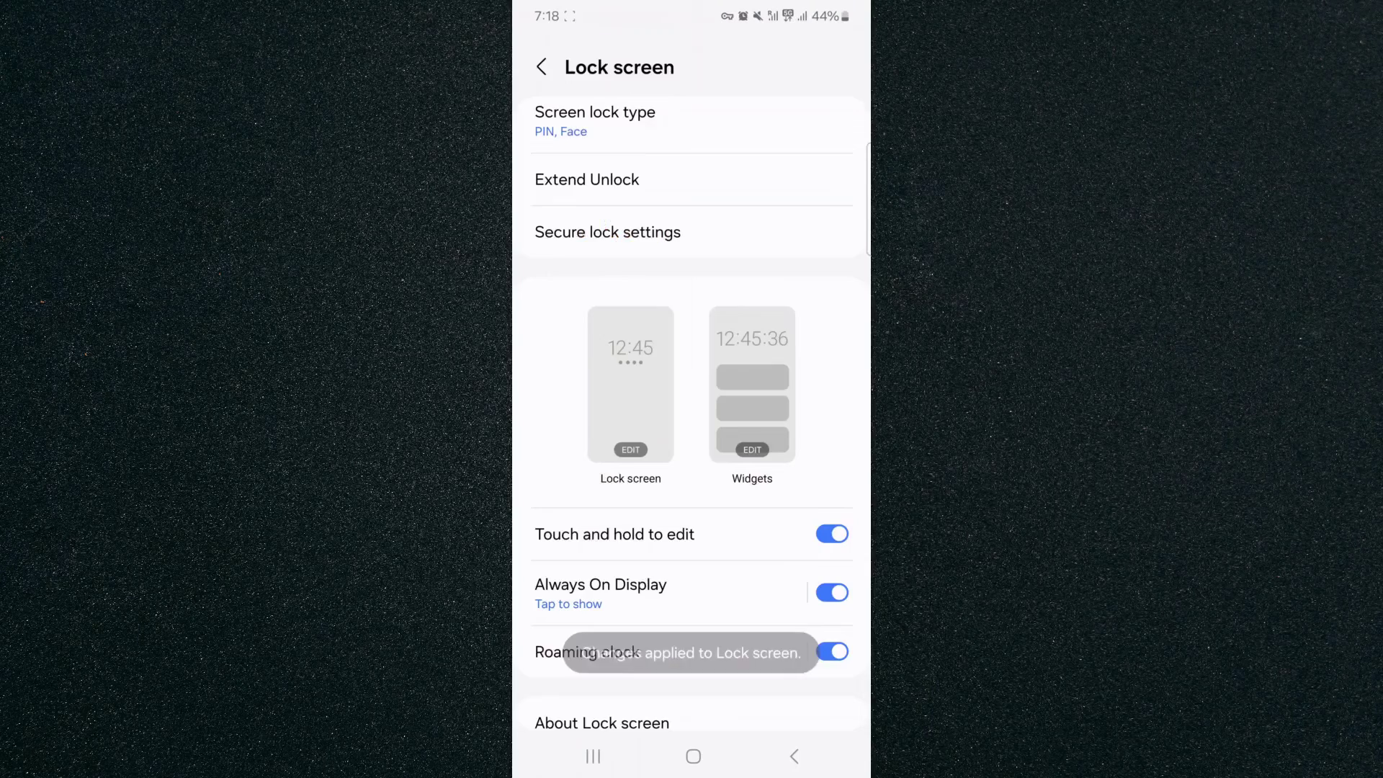